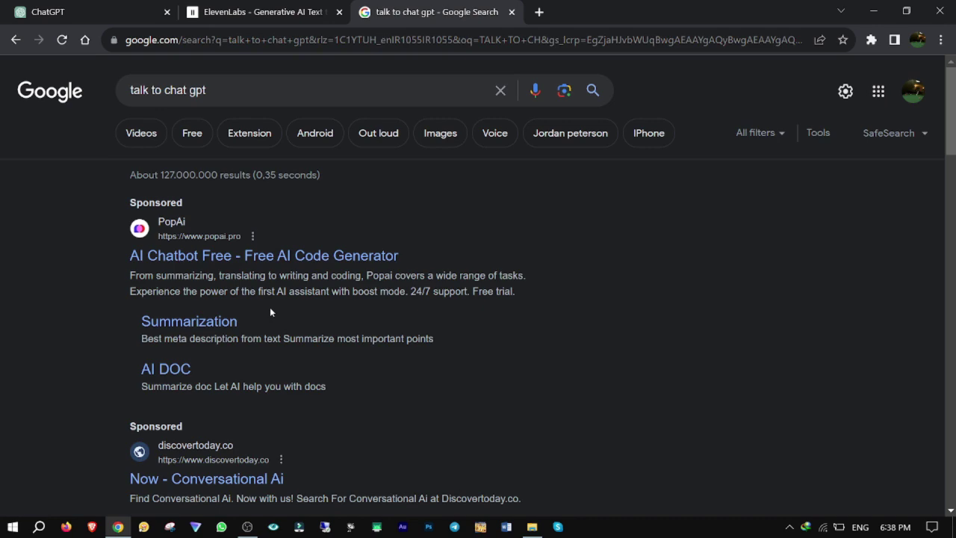
- Open the Talk-to-ChatGPT Web Store page from the search results and add it to Chrome
{"action": "scroll", "coordinate": [271, 312], "scroll_direction": "down", "scroll_amount": 4}
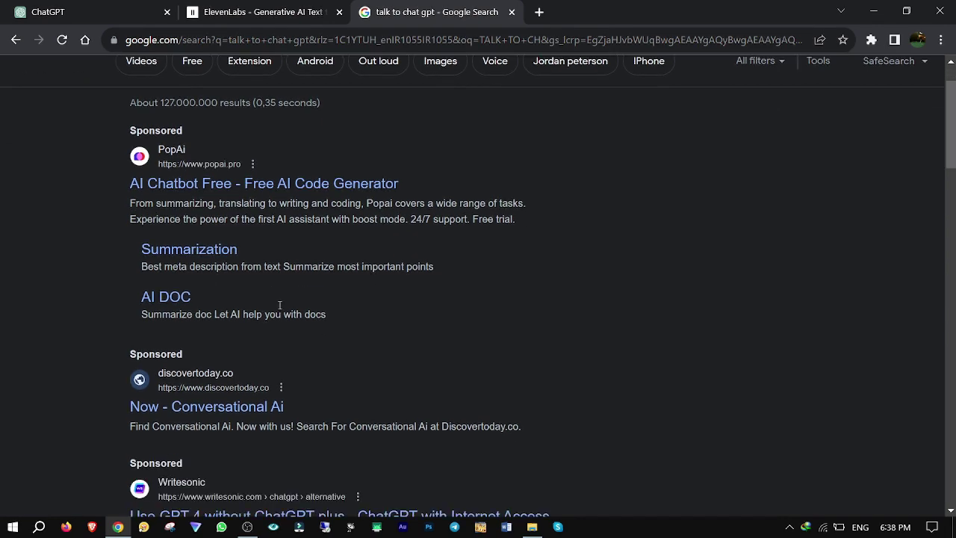
{"action": "scroll", "coordinate": [307, 280], "scroll_direction": "down", "scroll_amount": 2}
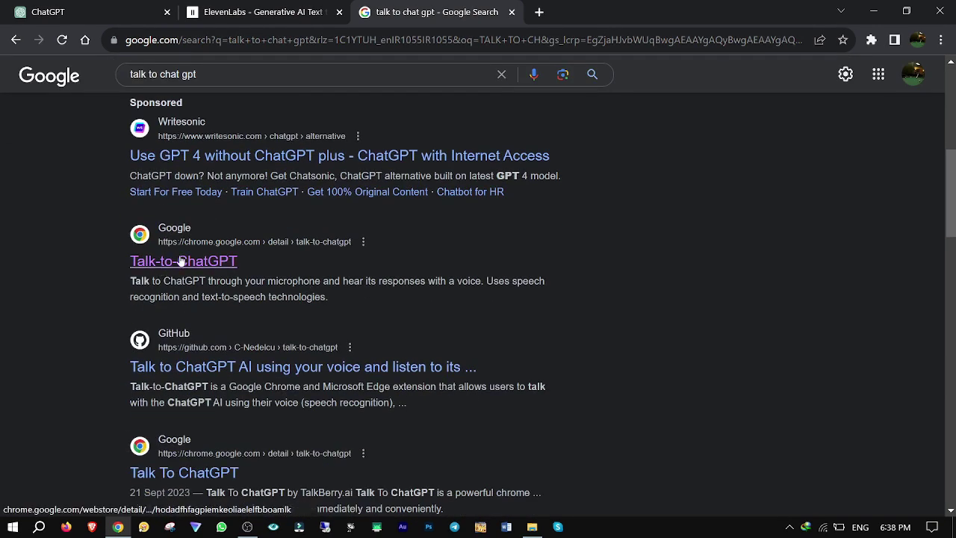
{"action": "left_click", "coordinate": [190, 263]}
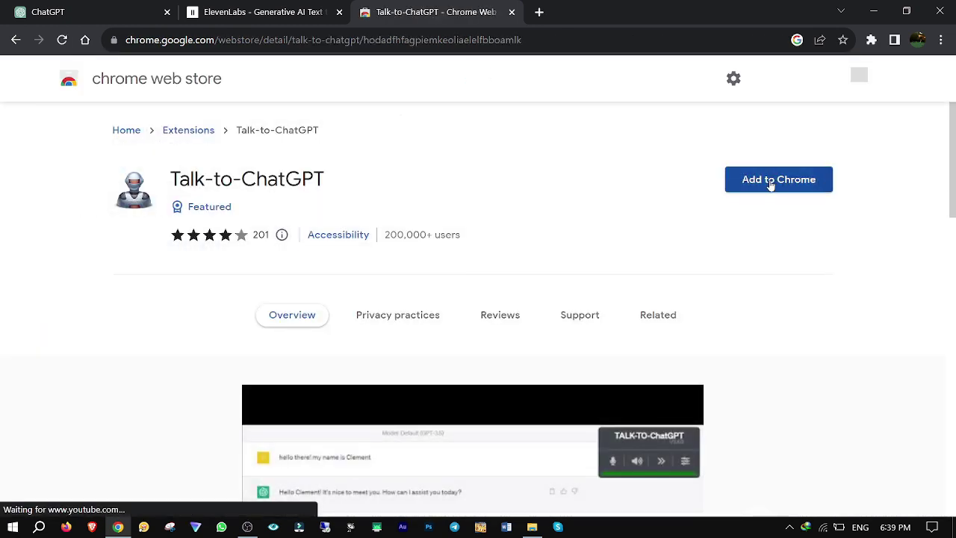
{"action": "left_click", "coordinate": [771, 182]}
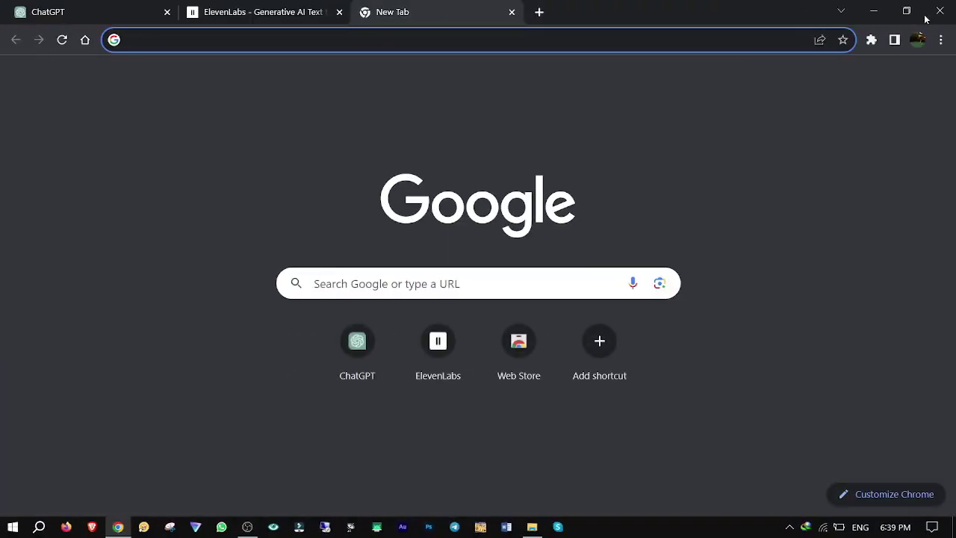
- On the Manage Extensions page, toggle Talk-to-ChatGPT off and back on so it ends enabled
{"action": "left_click", "coordinate": [940, 40]}
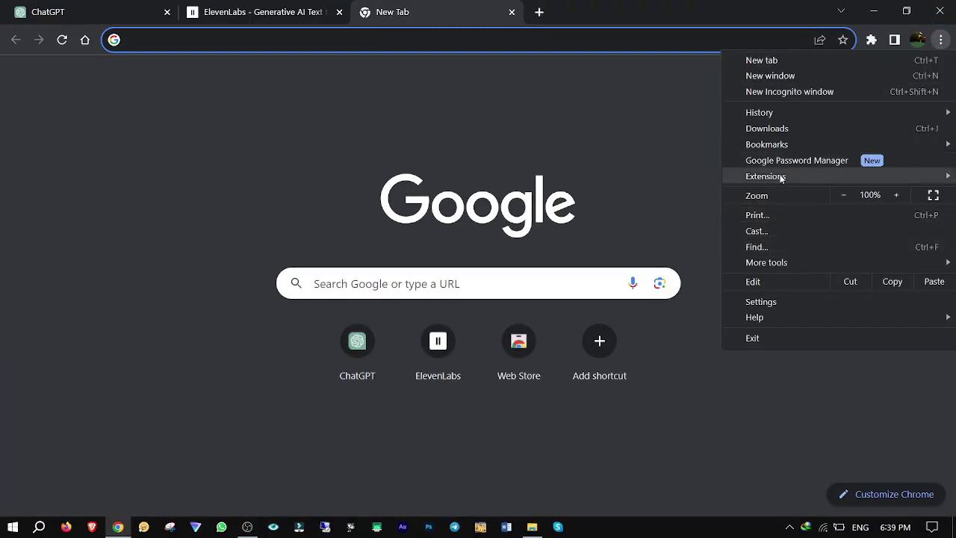
{"action": "mouse_move", "coordinate": [781, 177]}
{"action": "left_click", "coordinate": [652, 176]}
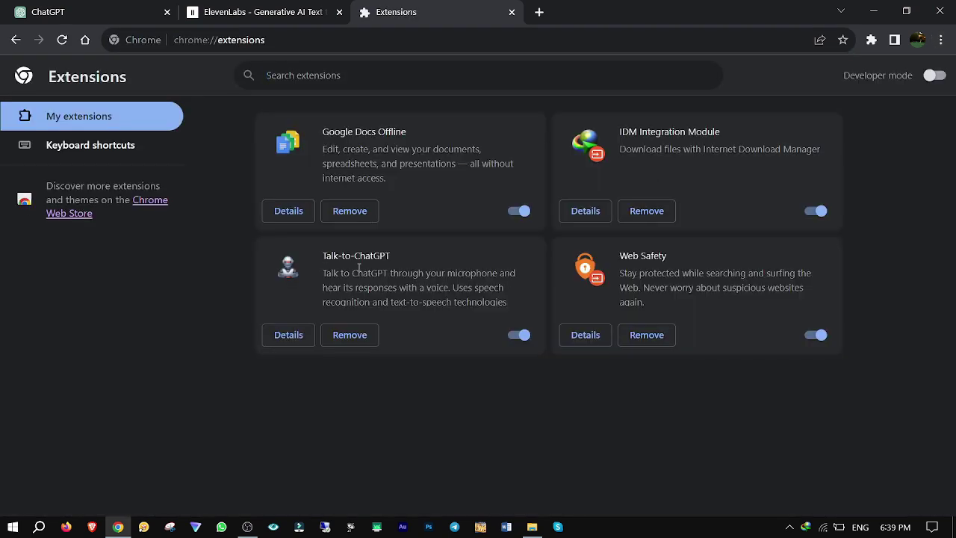
{"action": "left_click", "coordinate": [519, 335]}
{"action": "left_click", "coordinate": [519, 335]}
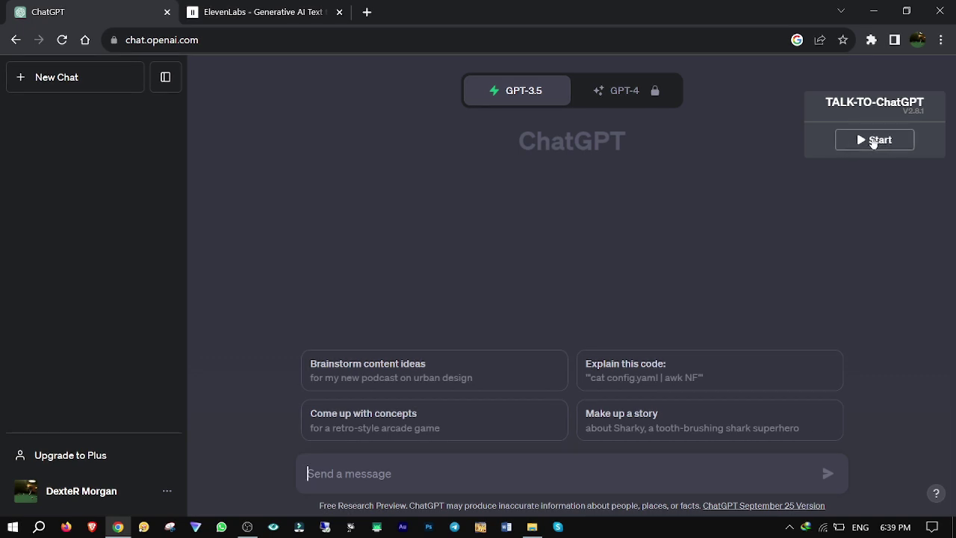
- Start the voice conversation from the TALK-TO-ChatGPT panel on chat.openai.com
{"action": "left_click", "coordinate": [873, 140]}
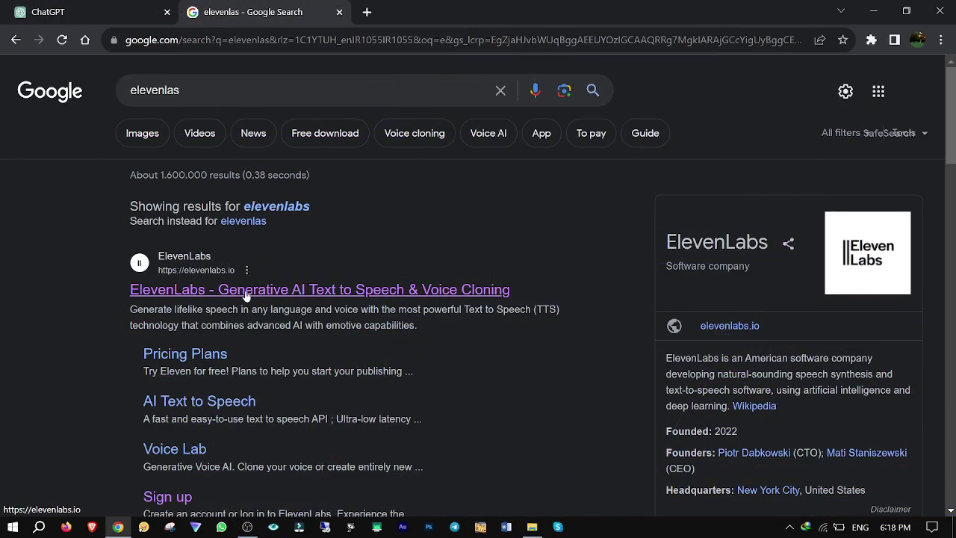
- Open the ElevenLabs site from the results and sign up with a Google account
{"action": "left_click", "coordinate": [247, 295]}
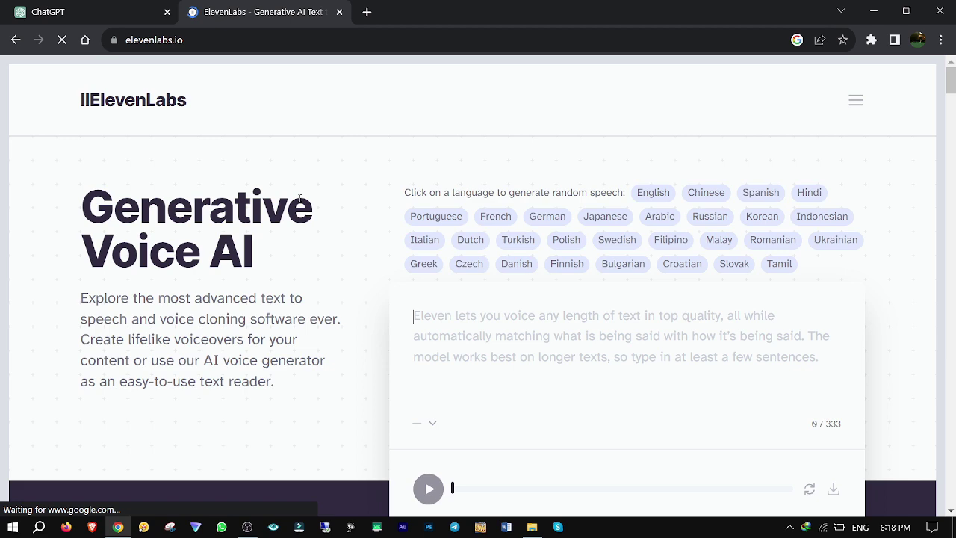
{"action": "scroll", "coordinate": [300, 199], "scroll_direction": "down", "scroll_amount": 2}
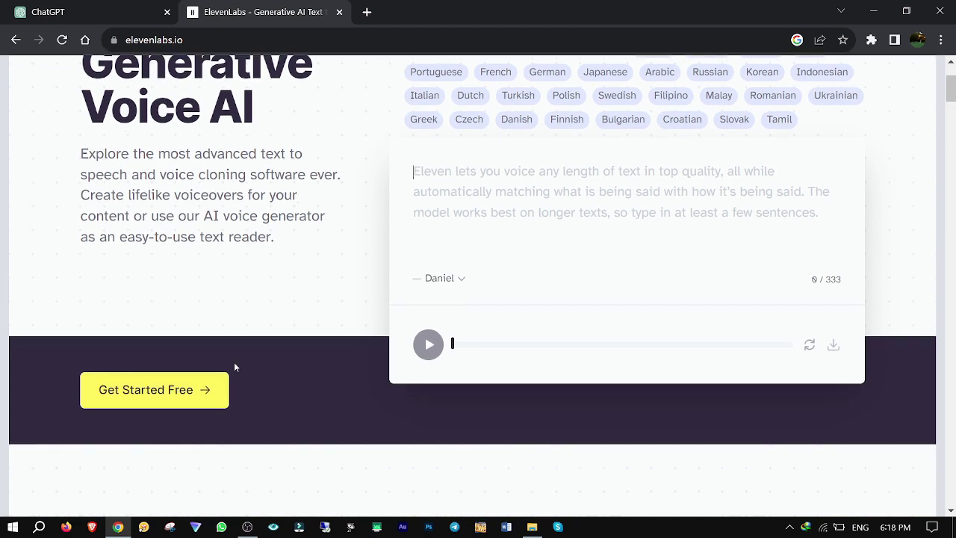
{"action": "left_click", "coordinate": [161, 388]}
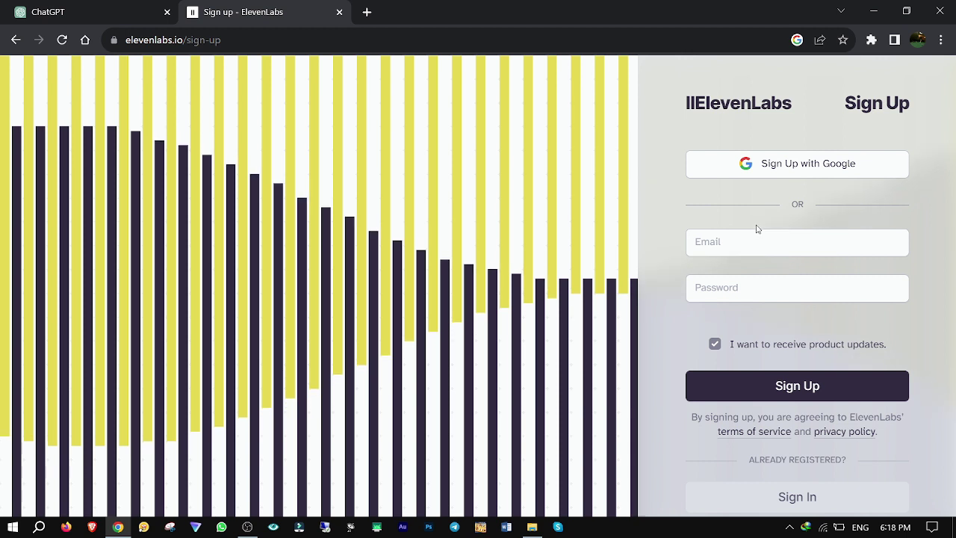
{"action": "left_click", "coordinate": [799, 171]}
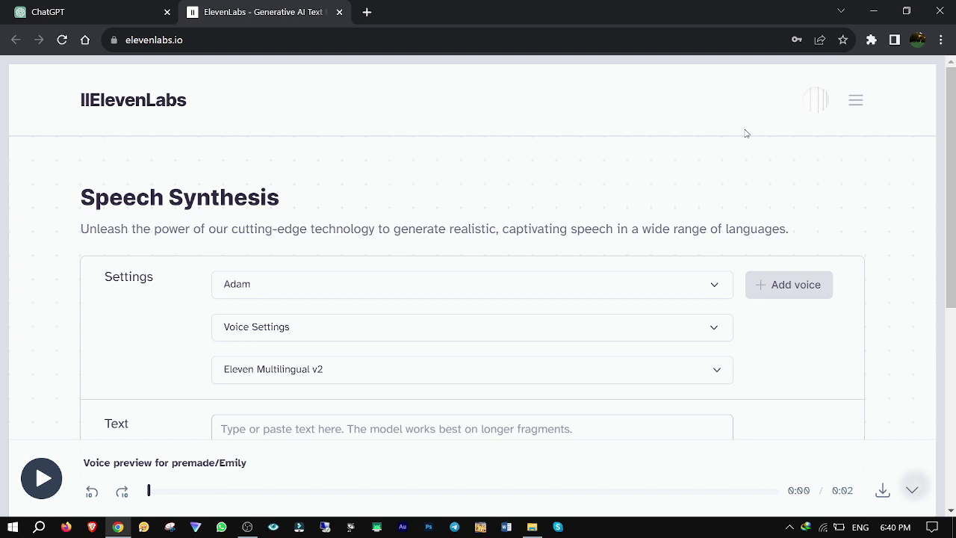
- Reveal the hidden API key in ElevenLabs Profile Settings and copy it
{"action": "left_click", "coordinate": [813, 100]}
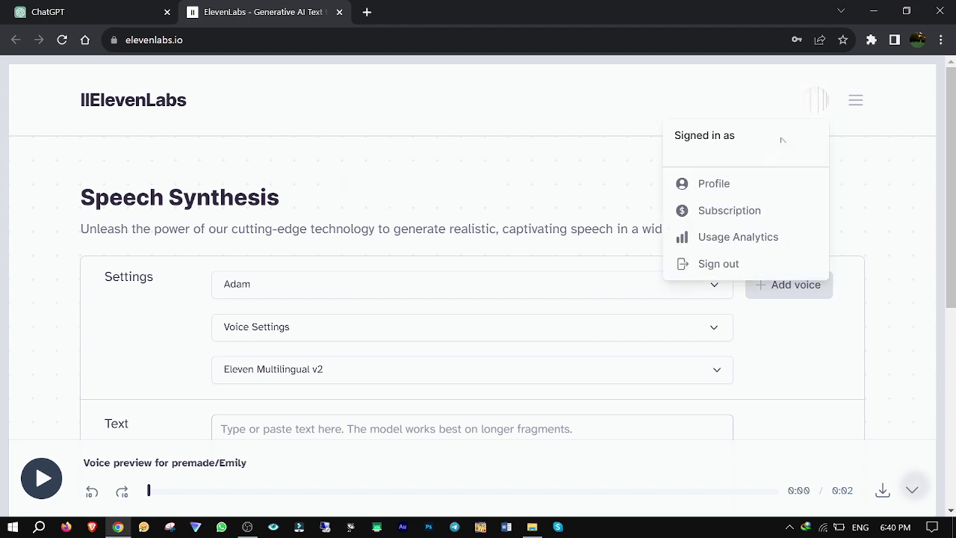
{"action": "left_click", "coordinate": [729, 187]}
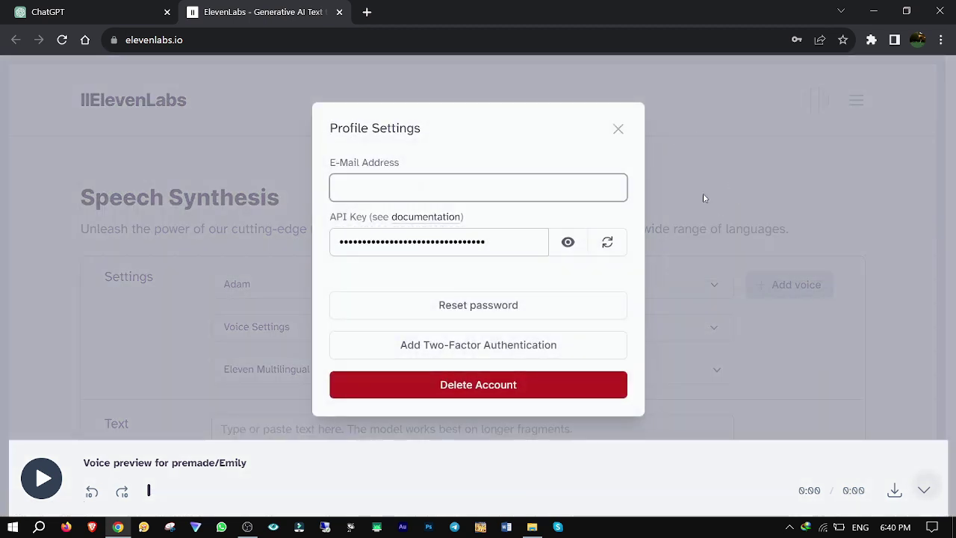
{"action": "left_click", "coordinate": [569, 242]}
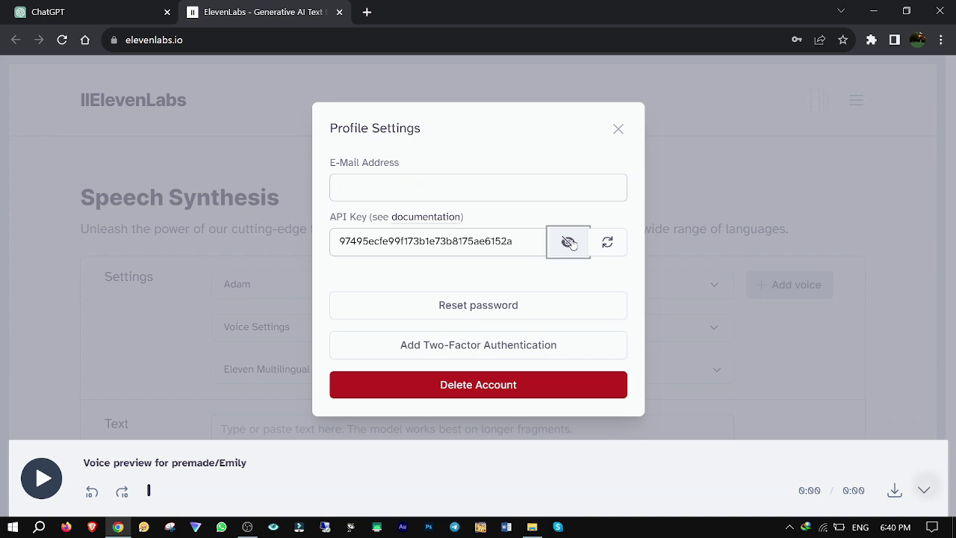
{"action": "double_click", "coordinate": [451, 241]}
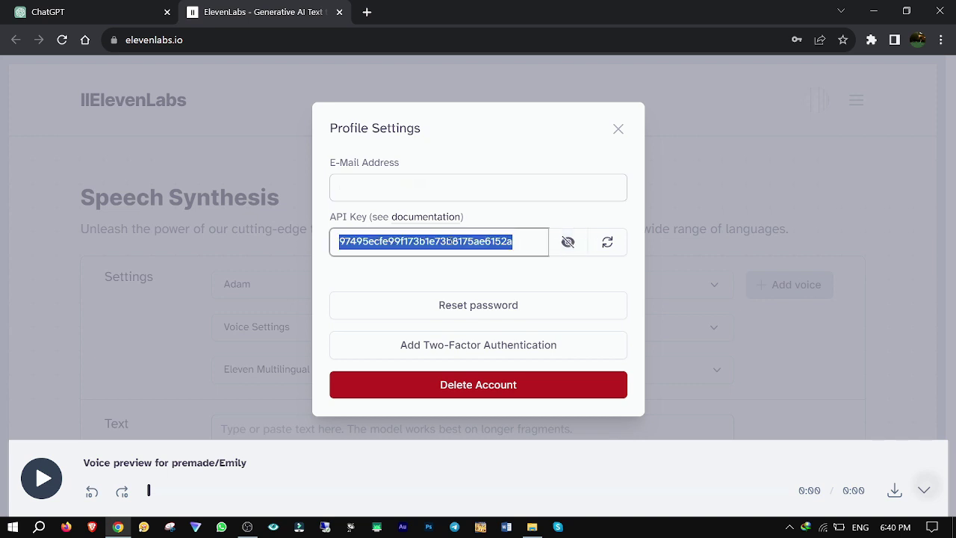
{"action": "right_click", "coordinate": [450, 241]}
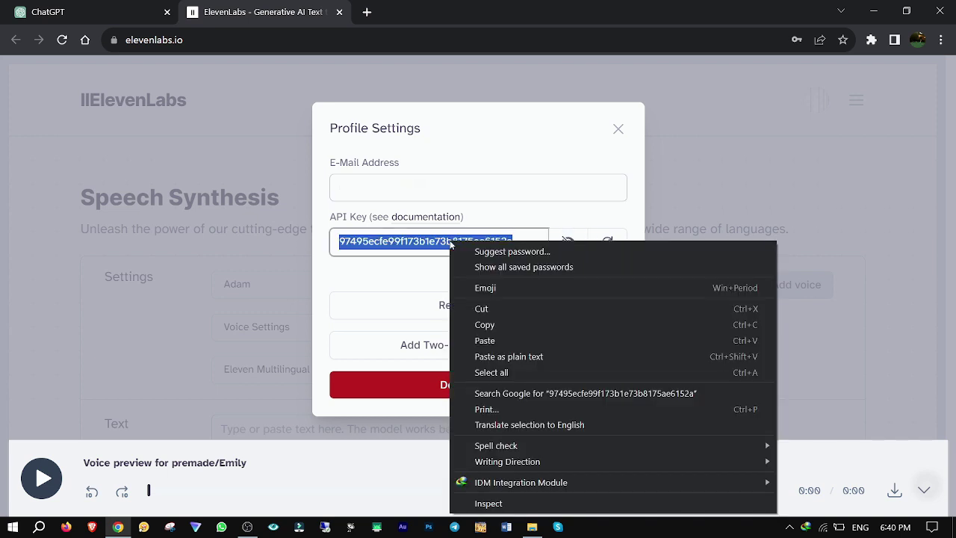
{"action": "left_click", "coordinate": [496, 325]}
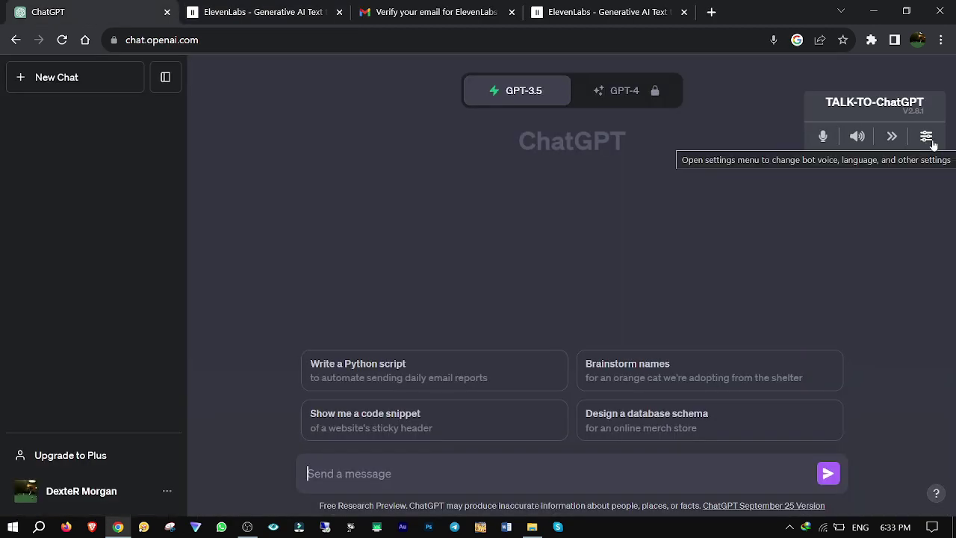
- Tick 'Use ElevenLabs API' in Talk-to-ChatGPT settings, paste the copied API key and save
{"action": "left_click", "coordinate": [930, 144]}
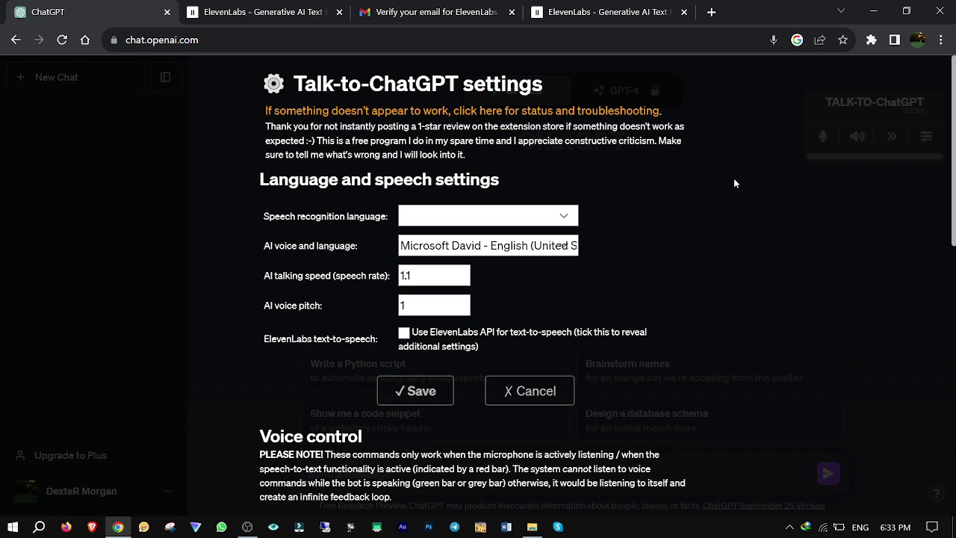
{"action": "left_click", "coordinate": [404, 333]}
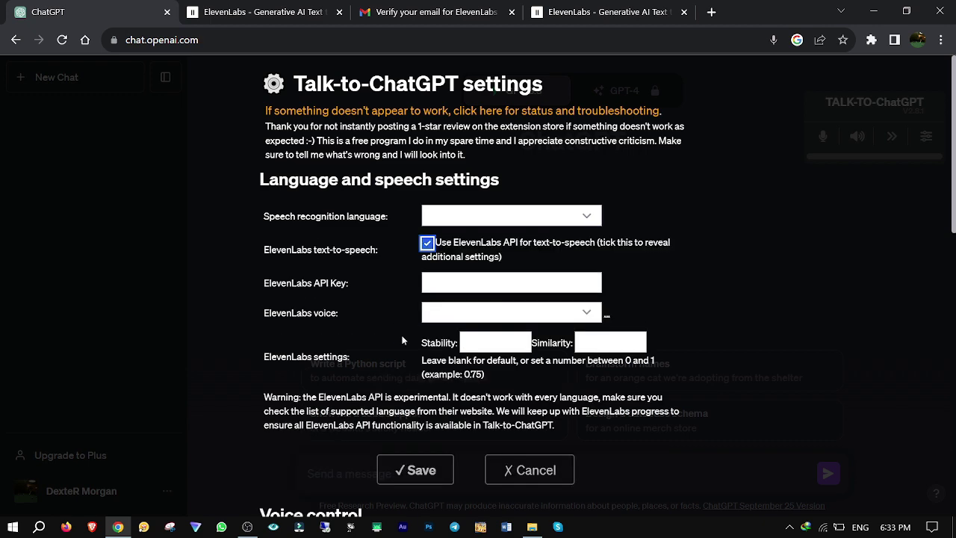
{"action": "left_click", "coordinate": [443, 281]}
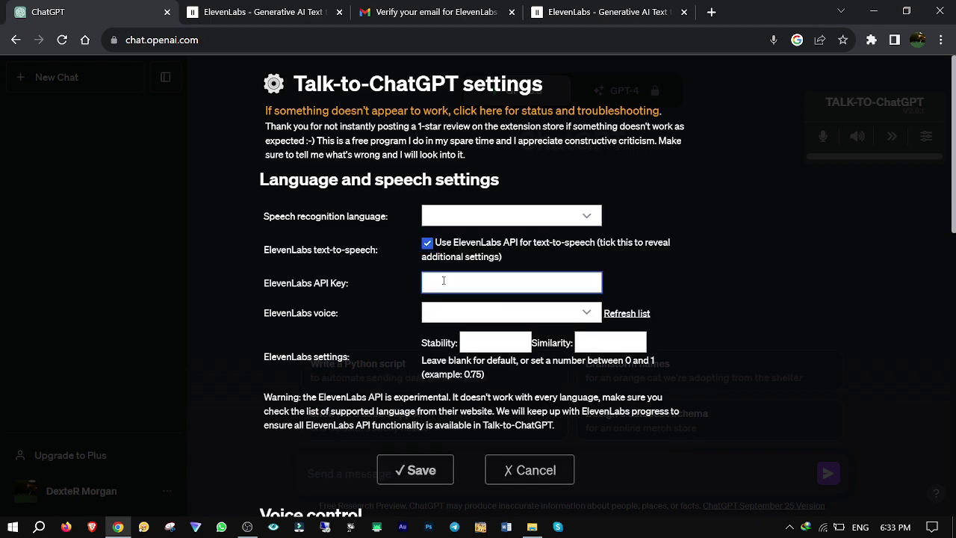
{"action": "right_click", "coordinate": [443, 281]}
{"action": "left_click", "coordinate": [489, 378]}
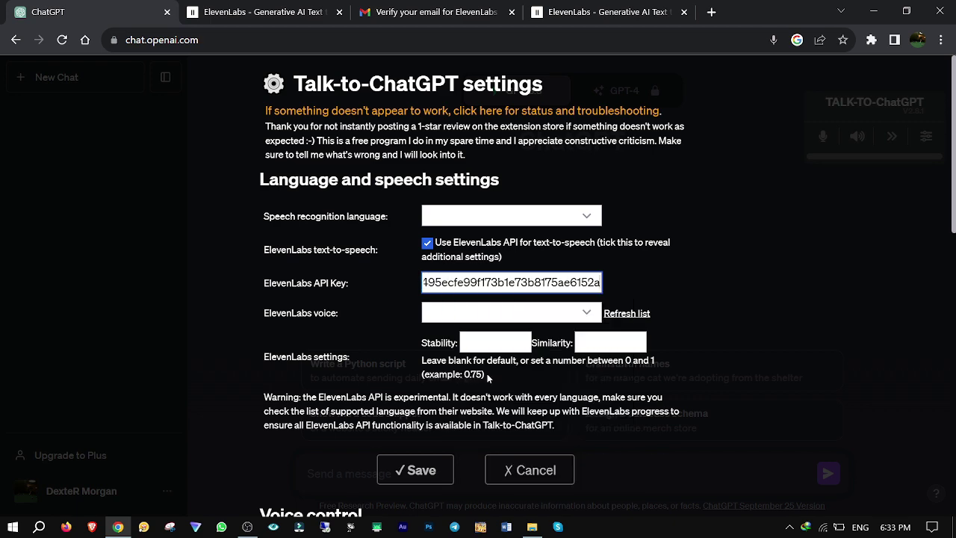
{"action": "left_click", "coordinate": [421, 473]}
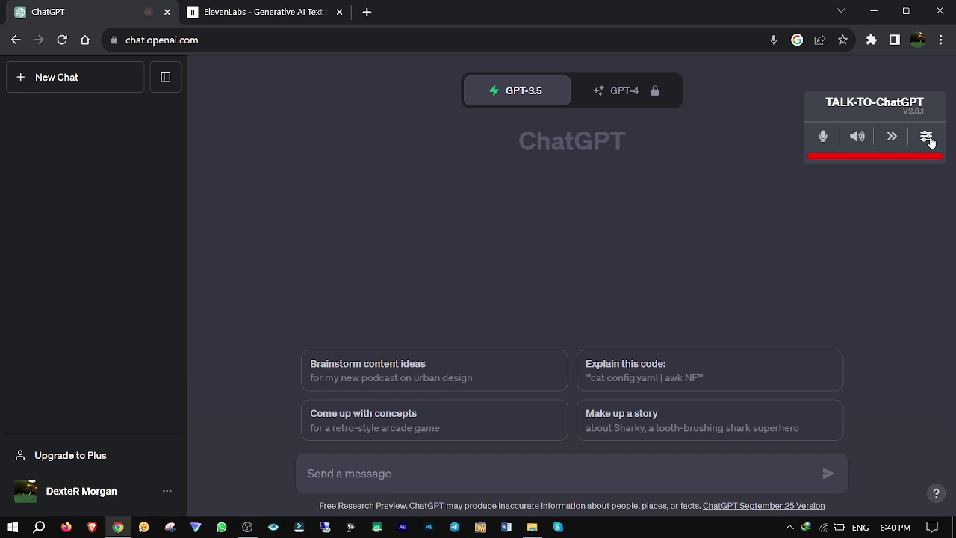
- Pick Emily from the ElevenLabs voice list in Talk-to-ChatGPT settings and save
{"action": "left_click", "coordinate": [928, 139]}
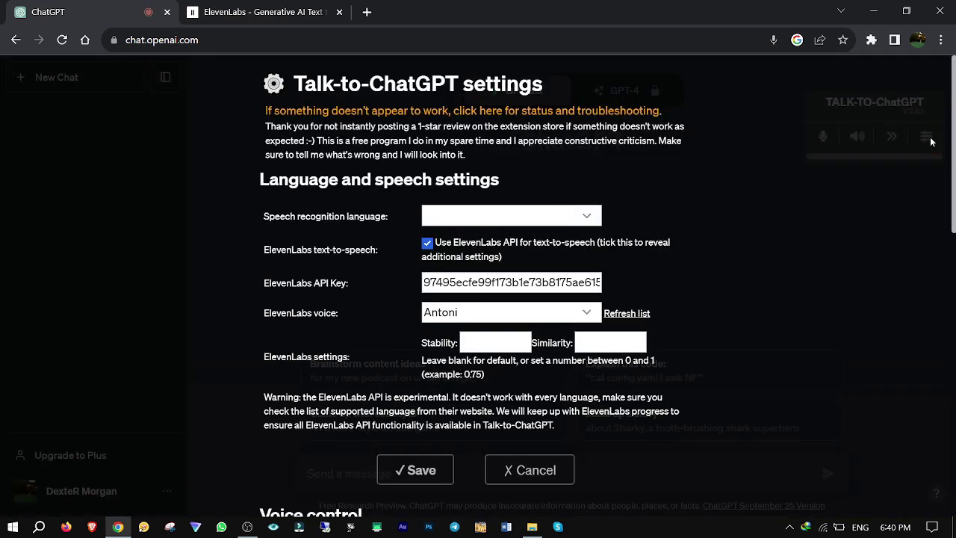
{"action": "left_click", "coordinate": [587, 312]}
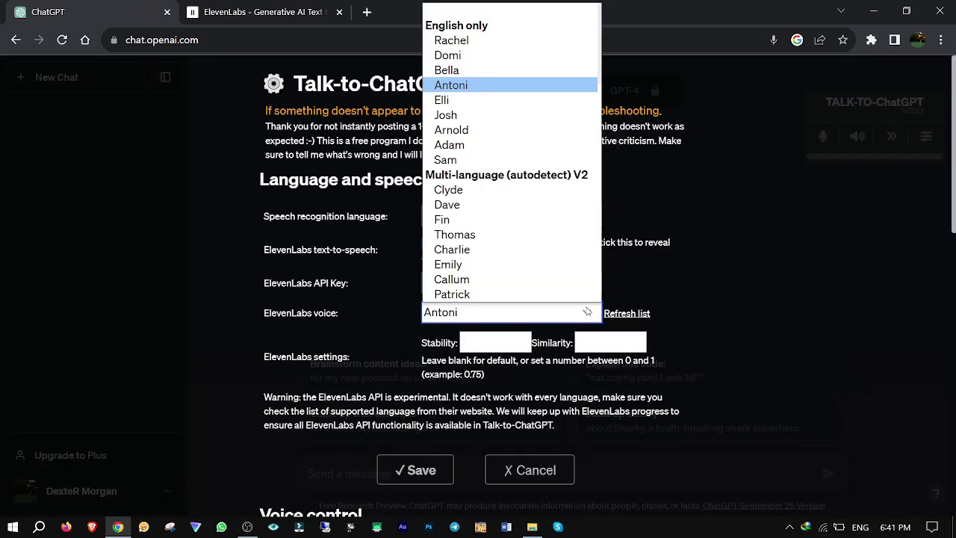
{"action": "scroll", "coordinate": [555, 198], "scroll_direction": "down", "scroll_amount": 5}
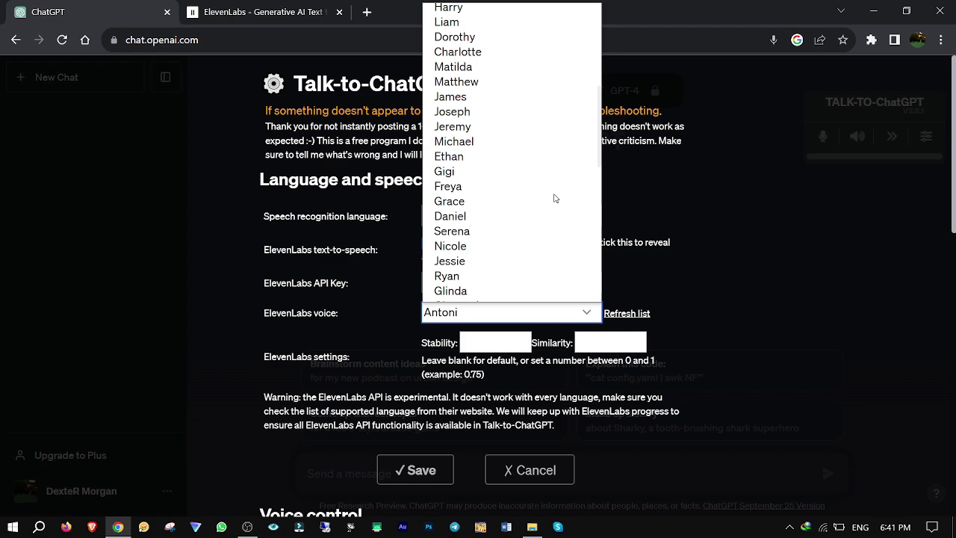
{"action": "key", "text": "e"}
{"action": "left_click", "coordinate": [502, 15]}
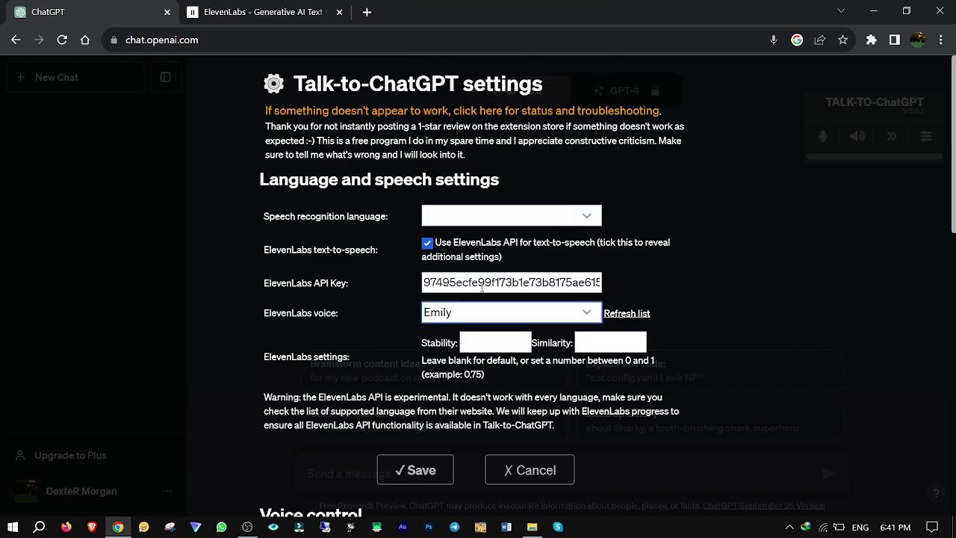
{"action": "left_click", "coordinate": [422, 469]}
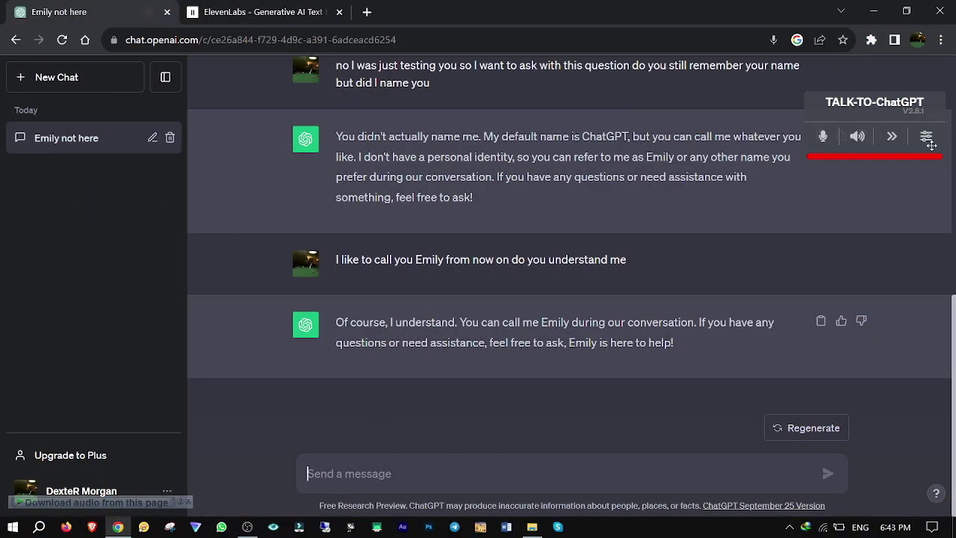
- Select Josh in the Talk-to-ChatGPT ElevenLabs voice dropdown, replacing Emily, and save
{"action": "left_click", "coordinate": [927, 138]}
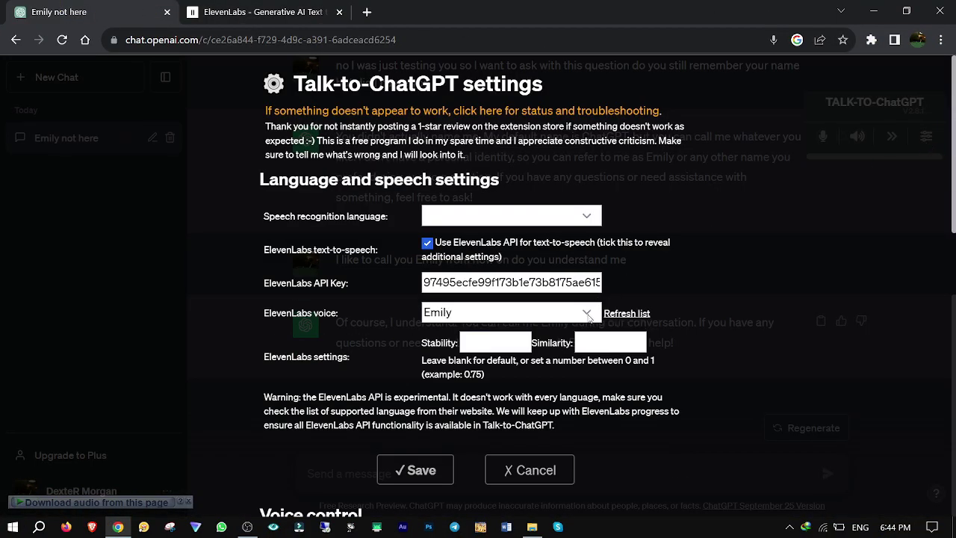
{"action": "left_click", "coordinate": [587, 314]}
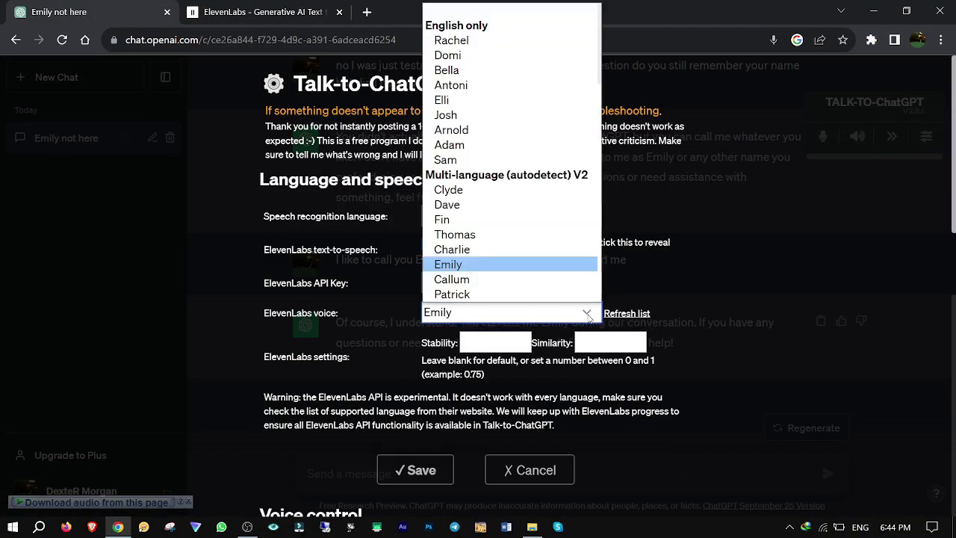
{"action": "left_click", "coordinate": [493, 118]}
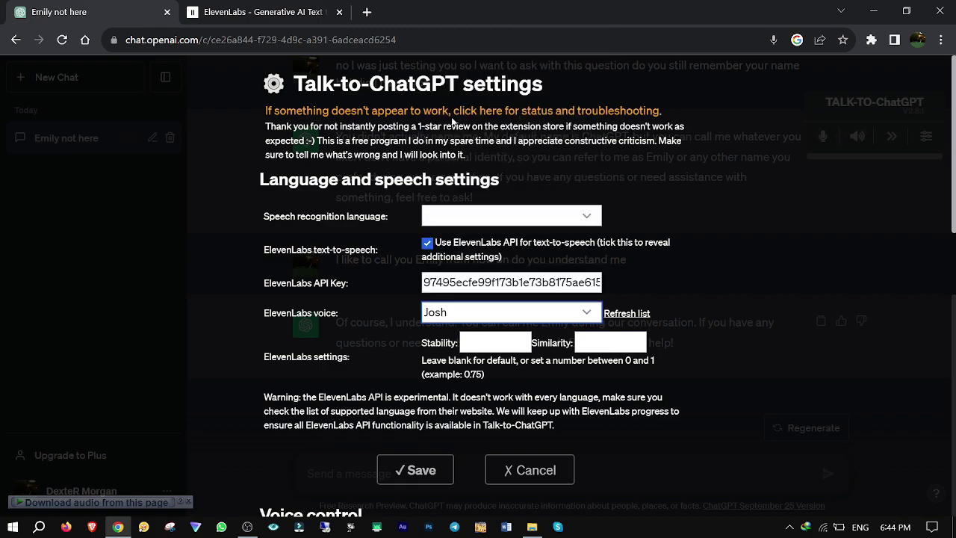
{"action": "left_click", "coordinate": [417, 472]}
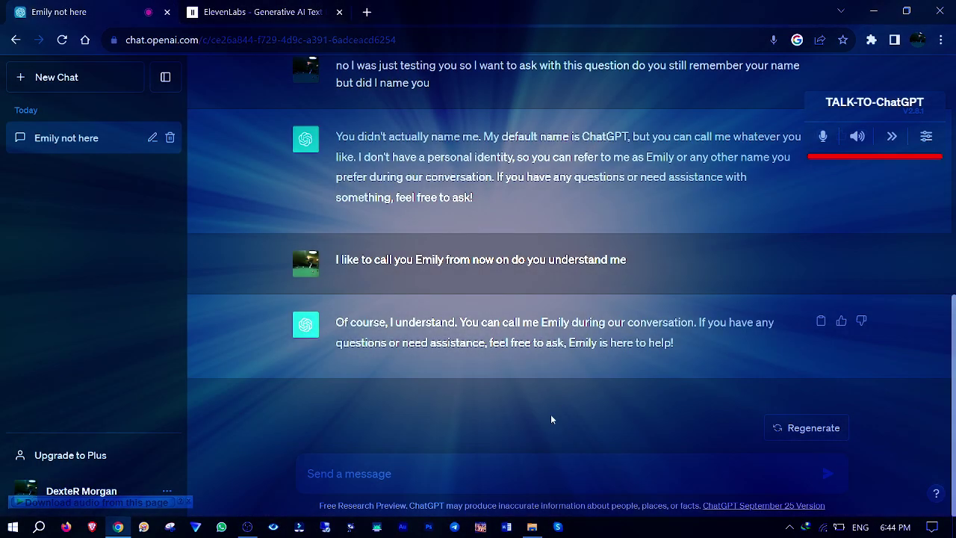